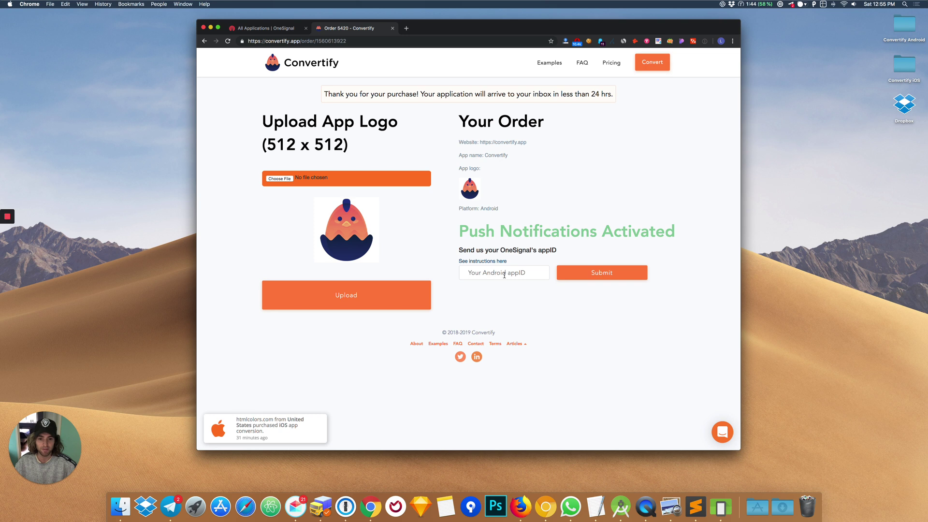
Follow the order page's 'See instructions here' link to OneSignal's Firebase server key guide.
left_click(483, 261)
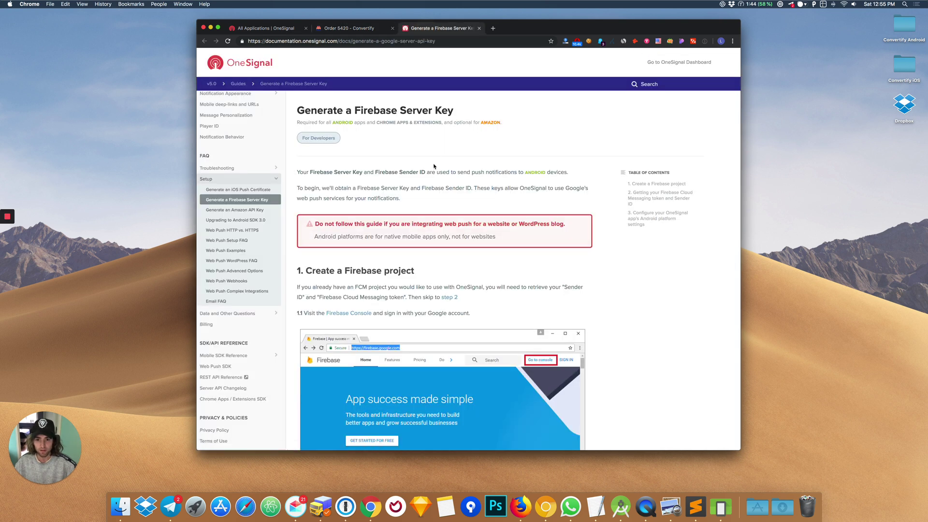
scroll(435, 169, "down", 4)
scroll(435, 168, "down", 1)
scroll(435, 168, "down", 4)
scroll(435, 169, "down", 8)
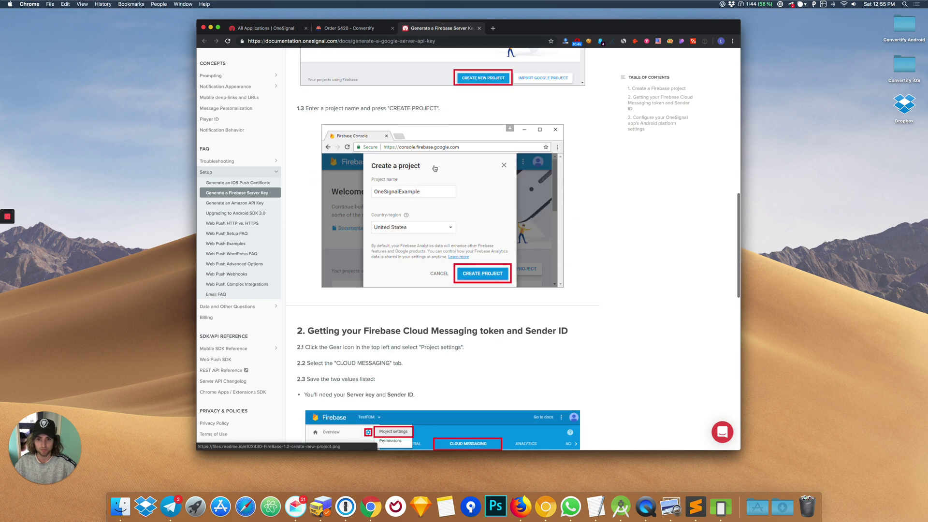
scroll(435, 168, "down", 4)
scroll(435, 169, "down", 1)
Load firebase.google.com in a new tab and reach the console listing existing projects.
key("super+t")
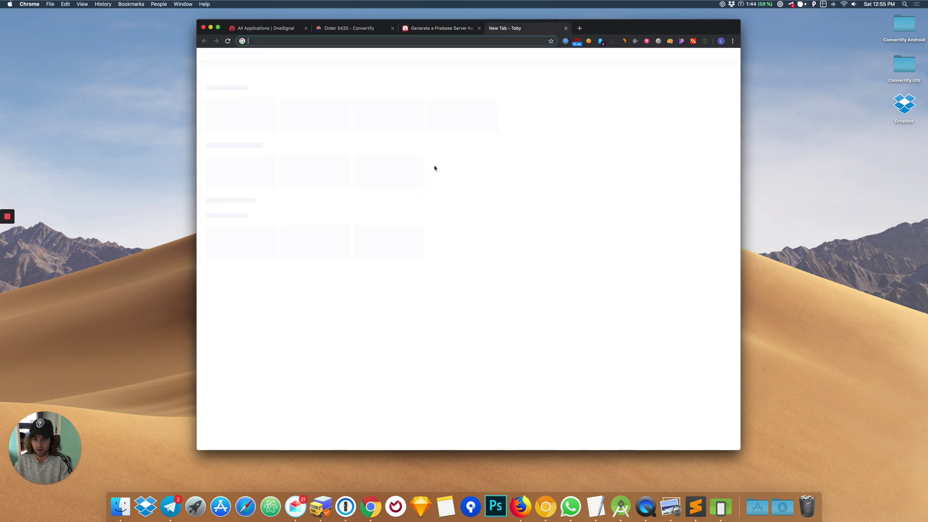
type("firebase.google.com")
key("Return")
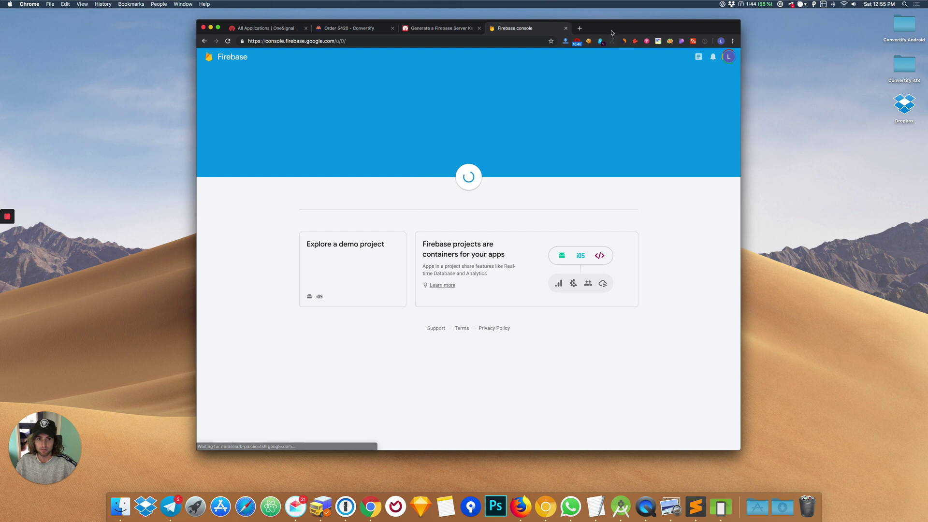
mouse_move(612, 29)
left_mouse_down()
mouse_move(584, 37)
mouse_move(596, 36)
left_mouse_up()
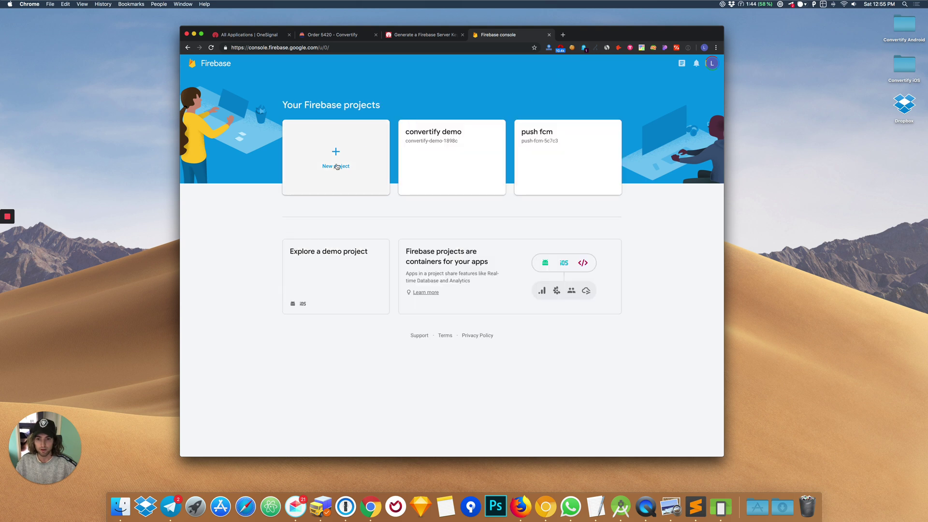
Create a new Firebase project named Demo, accepting the analytics terms.
left_click(334, 163)
left_click(396, 177)
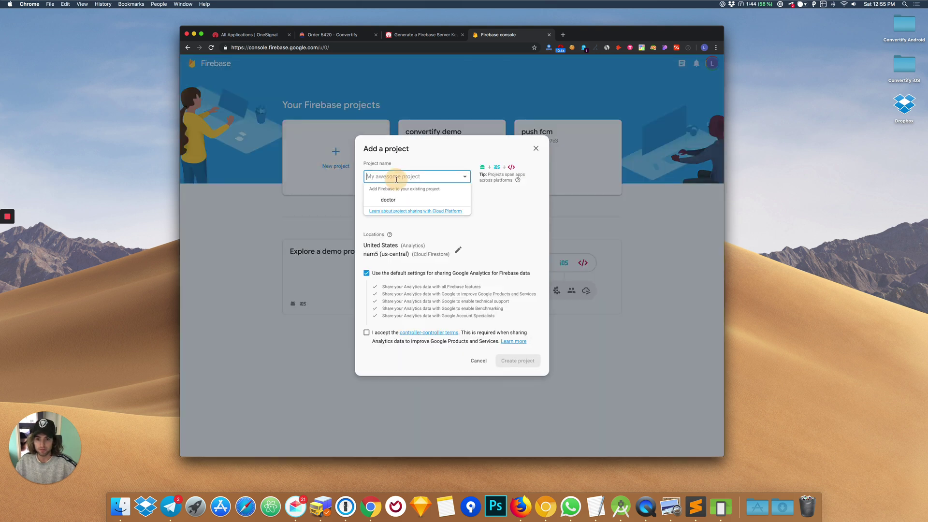
type("Demo")
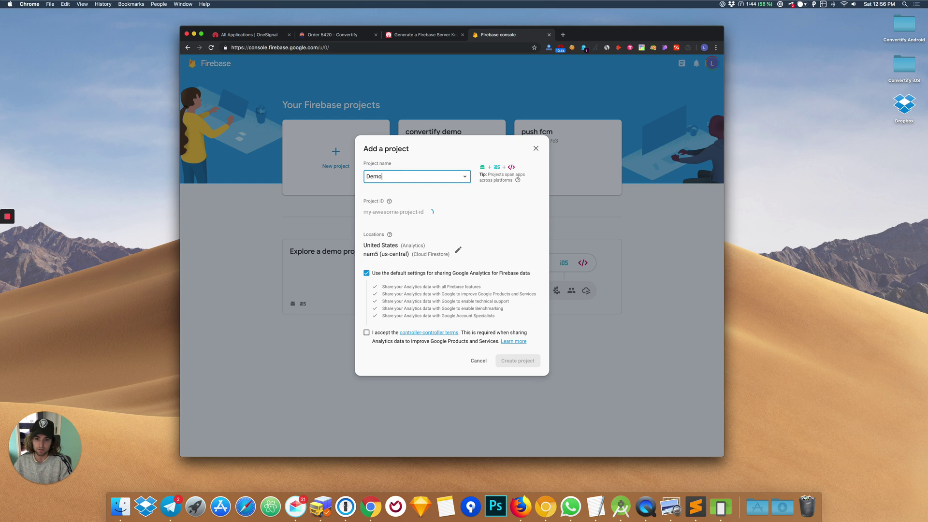
left_click(376, 334)
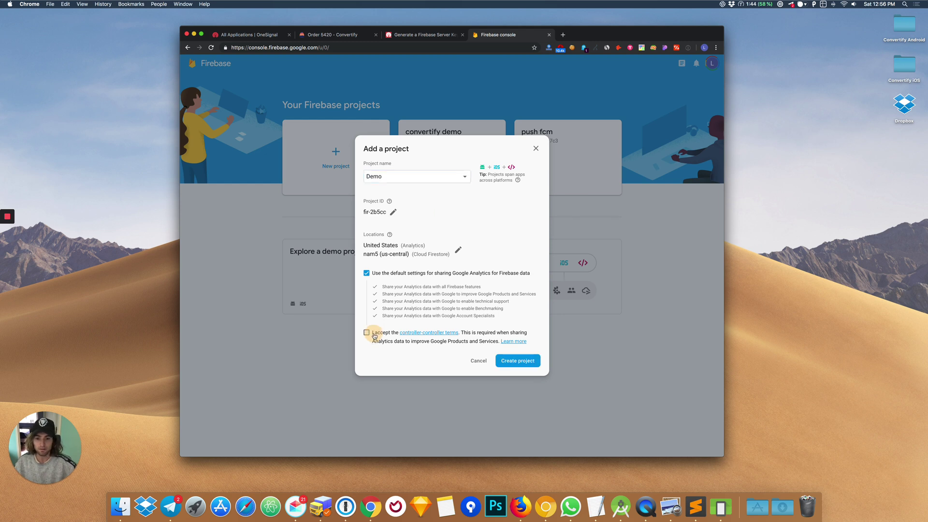
left_click(517, 361)
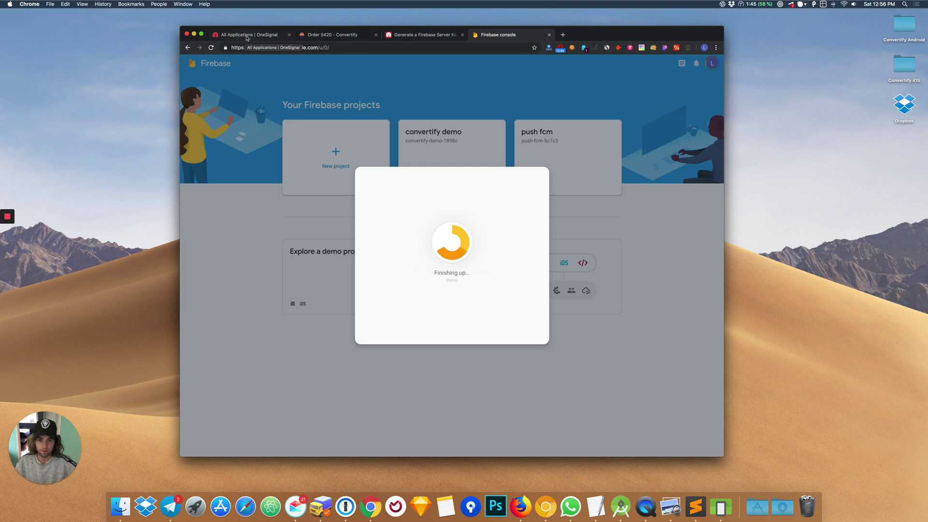
Reach Project settings > Cloud Messaging for Demo, revealing its server key and sender ID.
left_click(458, 331)
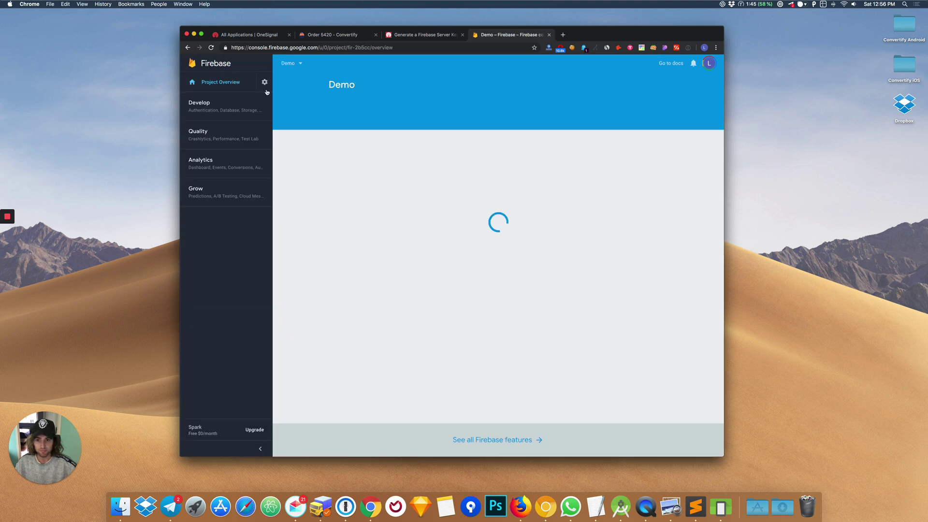
left_click(265, 83)
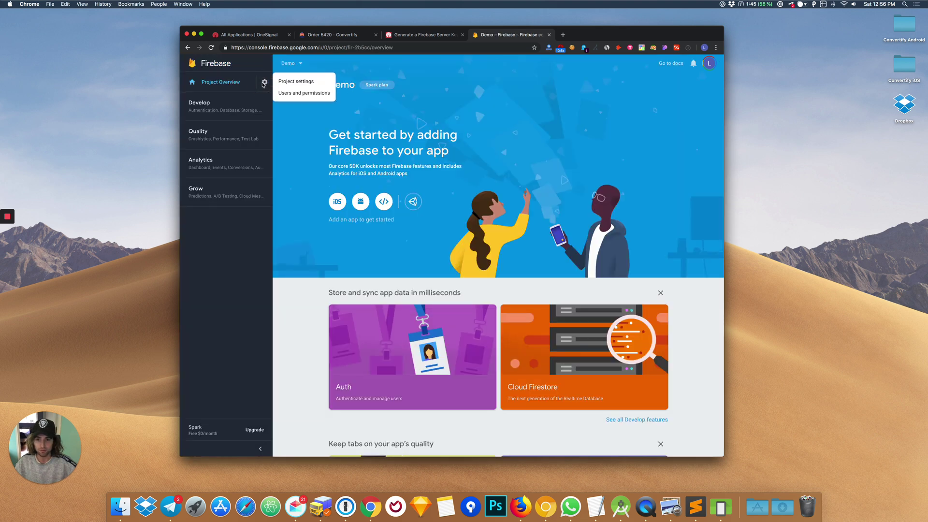
left_click(297, 82)
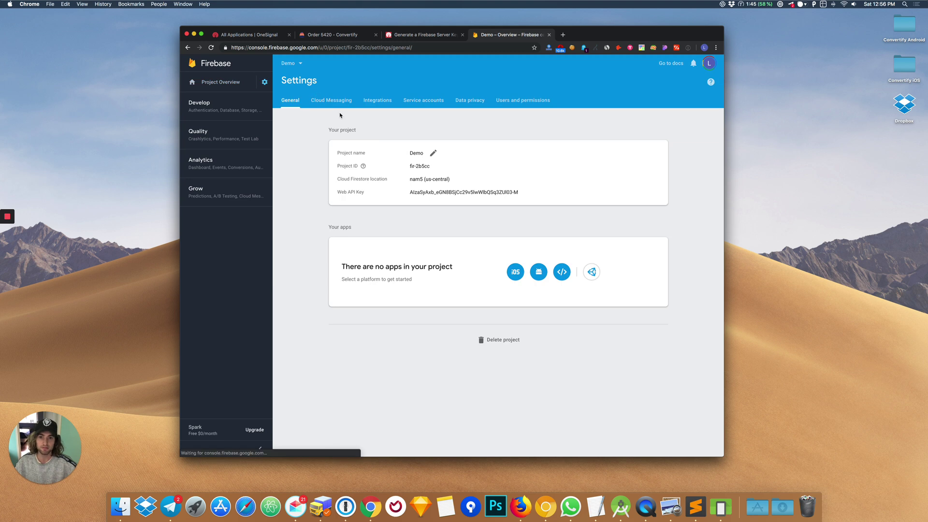
left_click(338, 100)
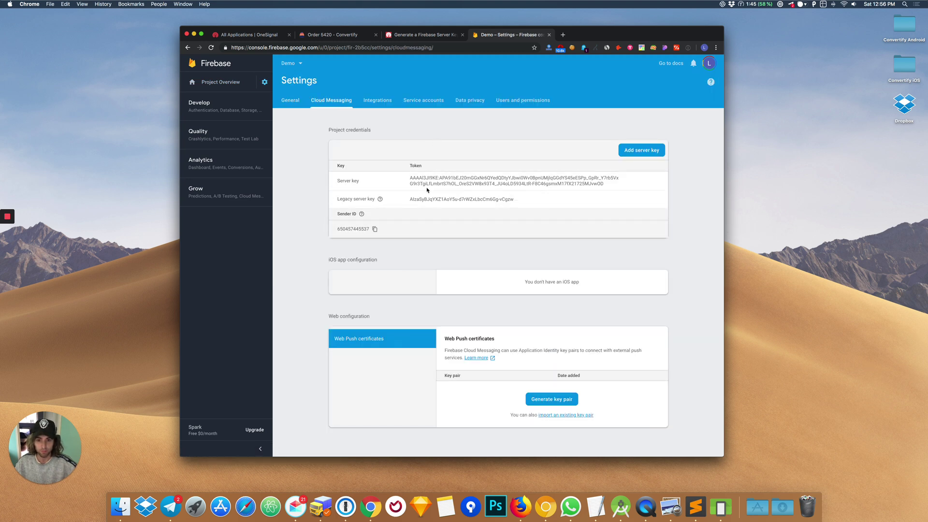
mouse_move(464, 199)
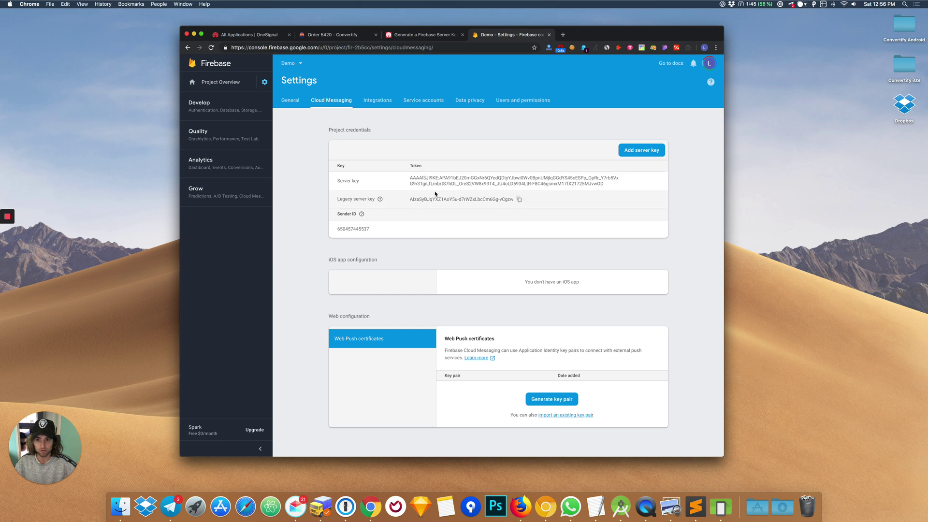
left_click(243, 34)
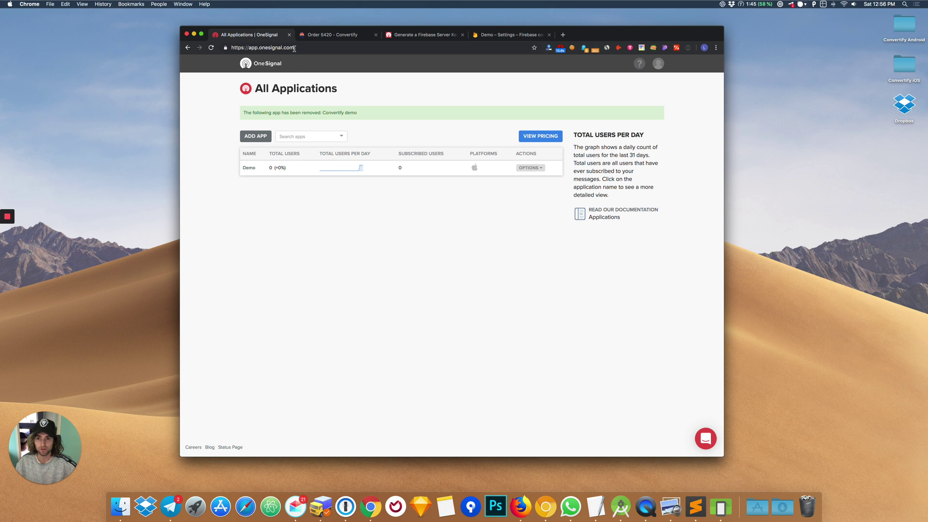
Add a new OneSignal app named Convertify demo.
left_click(255, 135)
type("C")
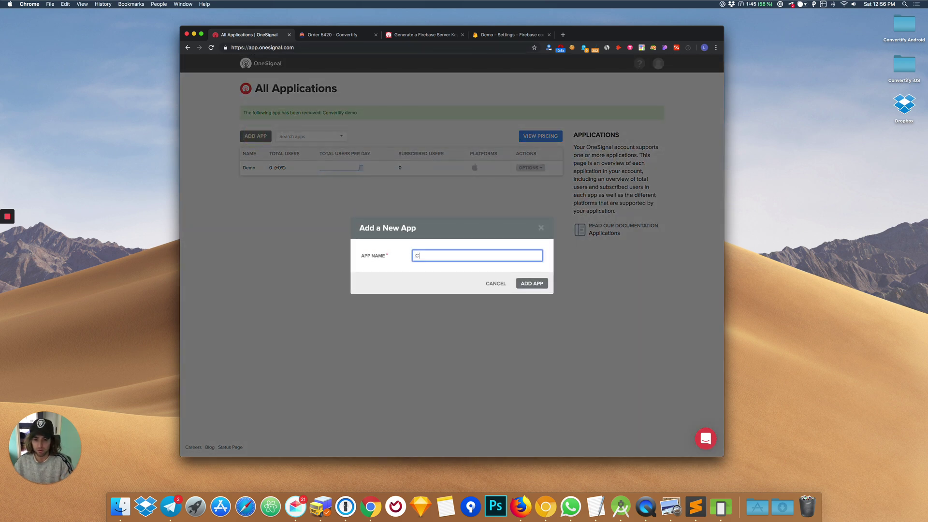
type("onvertify dem")
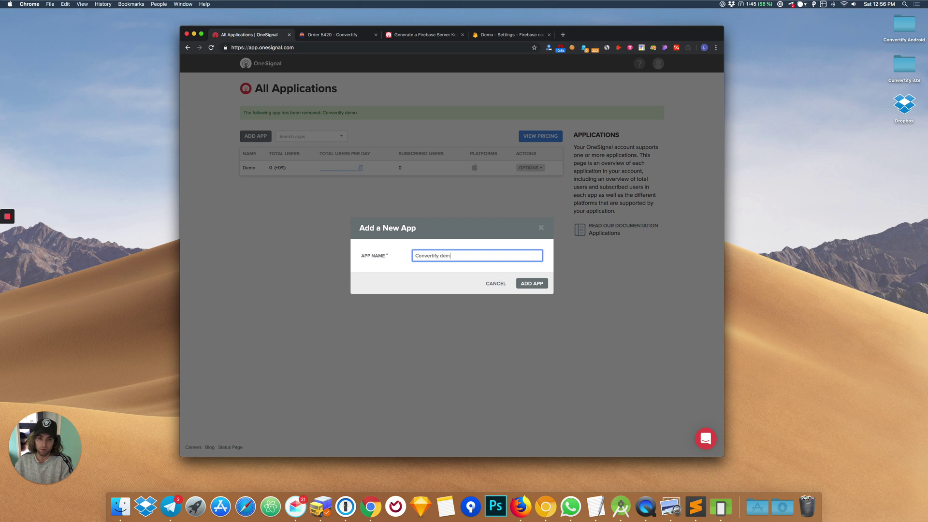
type("o")
left_click(532, 284)
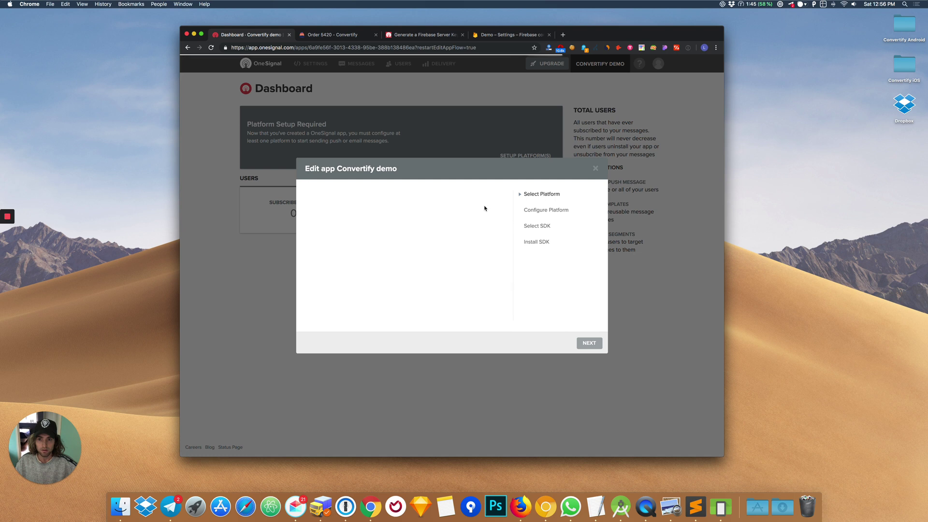
Choose Google Android and fill in the Firebase server key copied from the console.
left_click(395, 239)
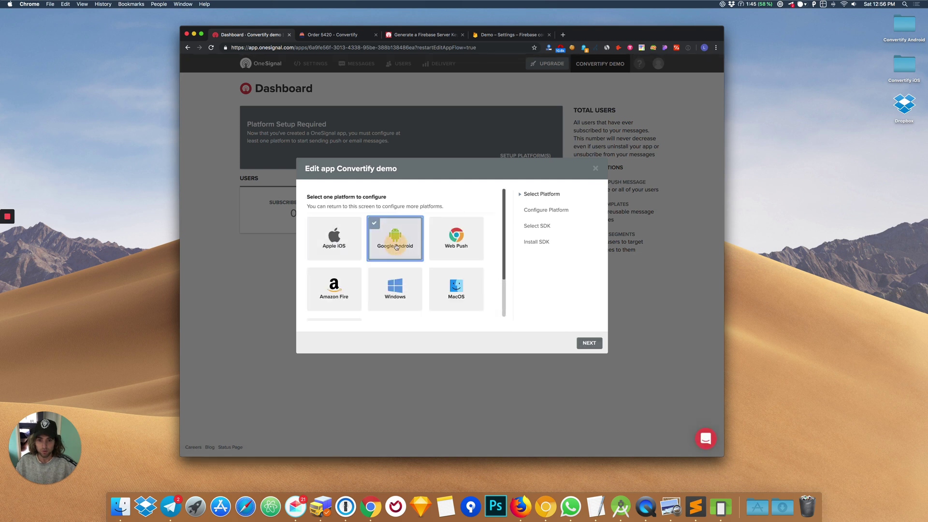
left_click(588, 347)
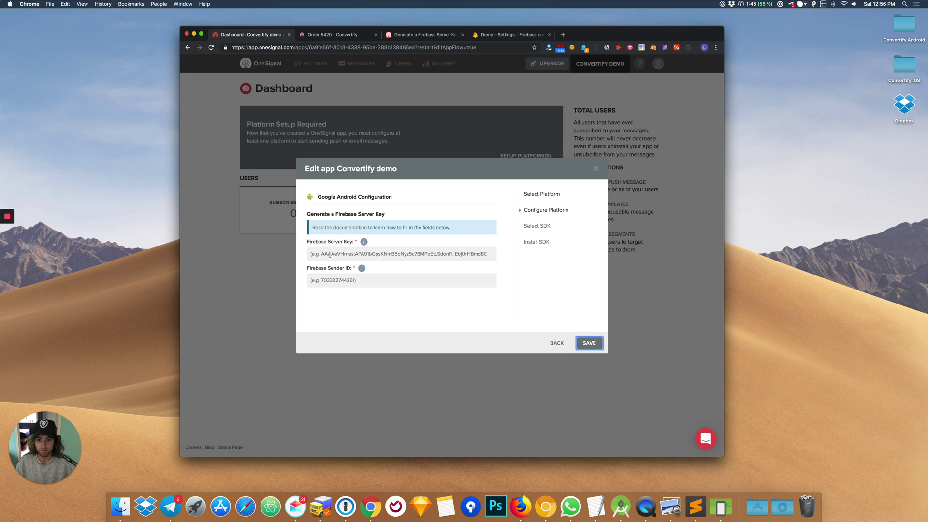
left_click(492, 34)
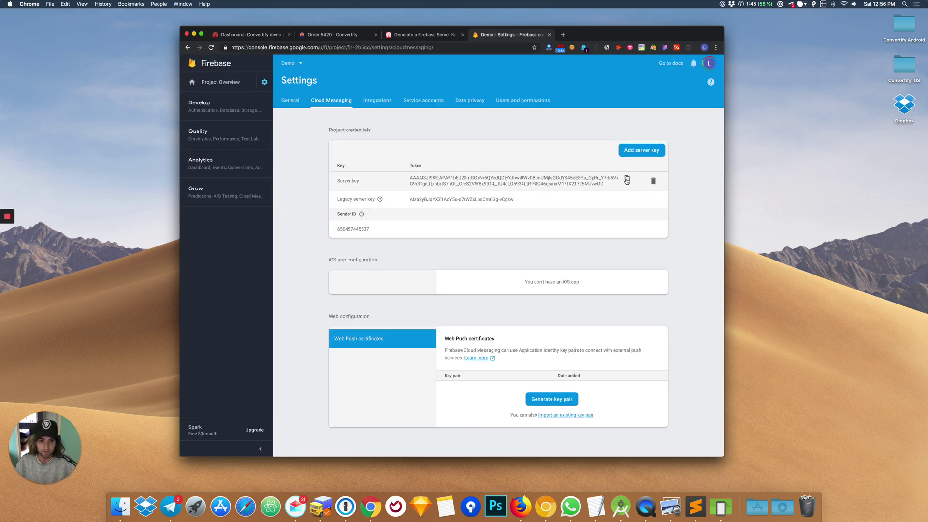
left_click(628, 182)
left_click(250, 33)
left_click(386, 255)
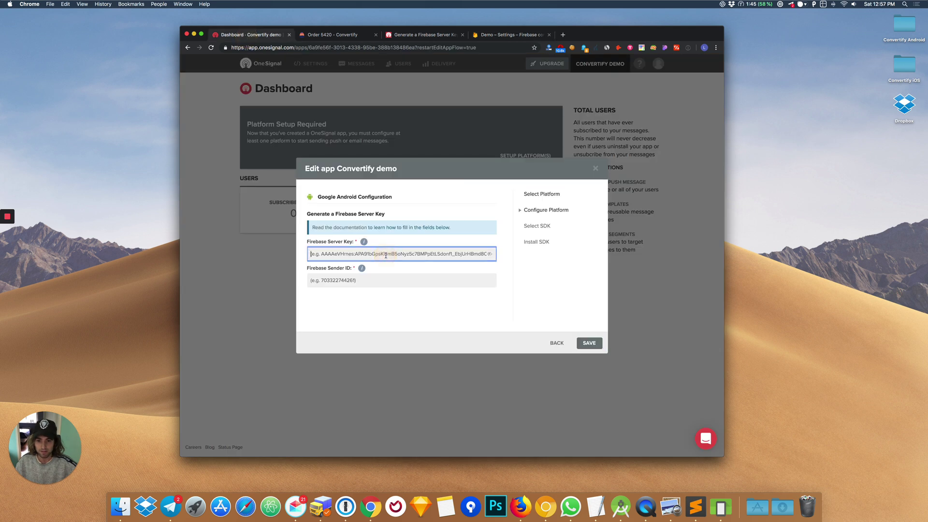
key("super+v")
Fill in the Firebase sender ID, save the Android configuration and continue with Native Android.
left_click(491, 33)
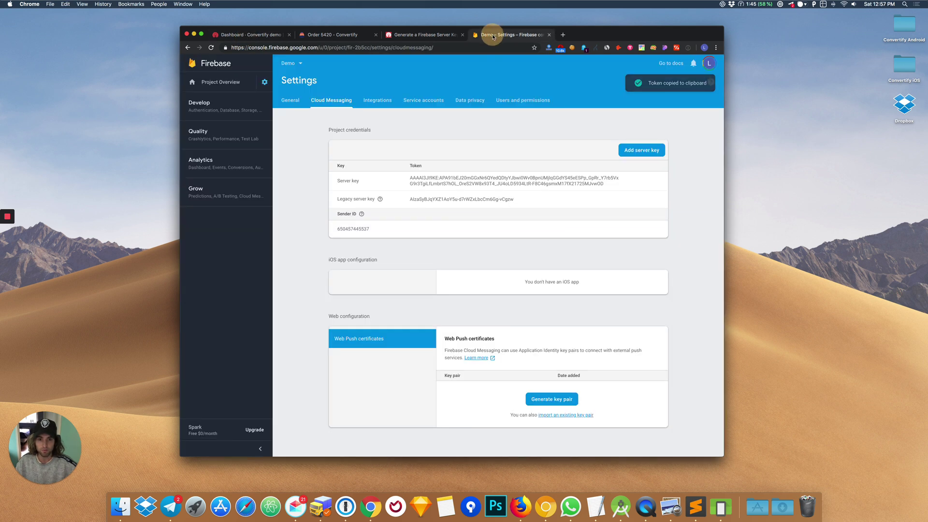
left_click(376, 229)
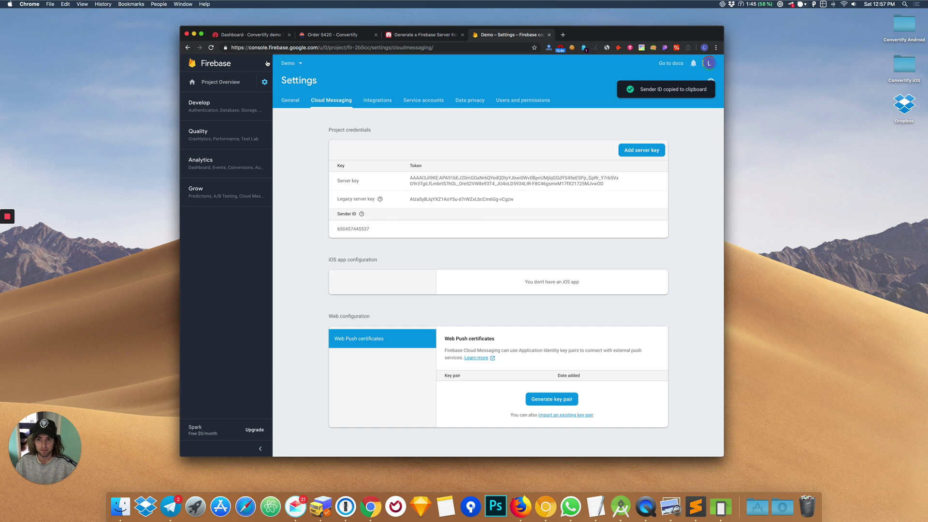
left_click(251, 34)
left_click(392, 280)
key("super+v")
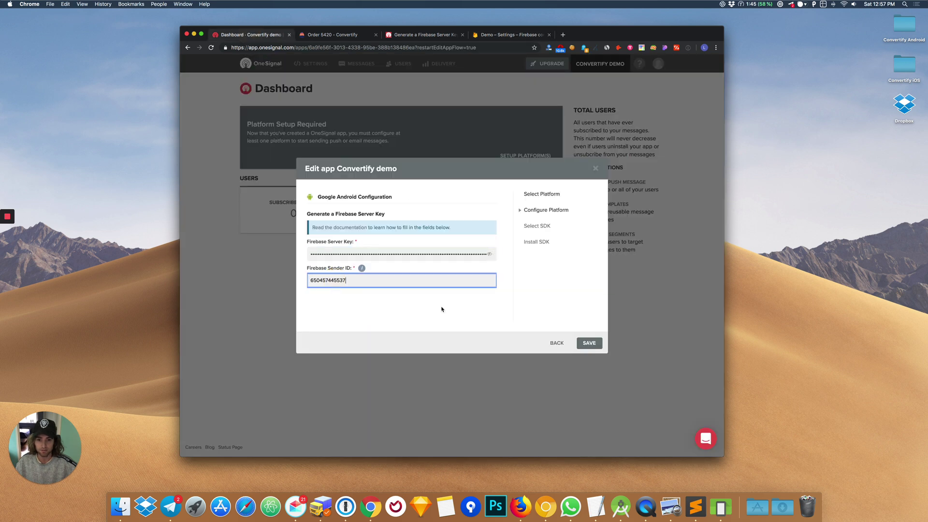
left_click(584, 343)
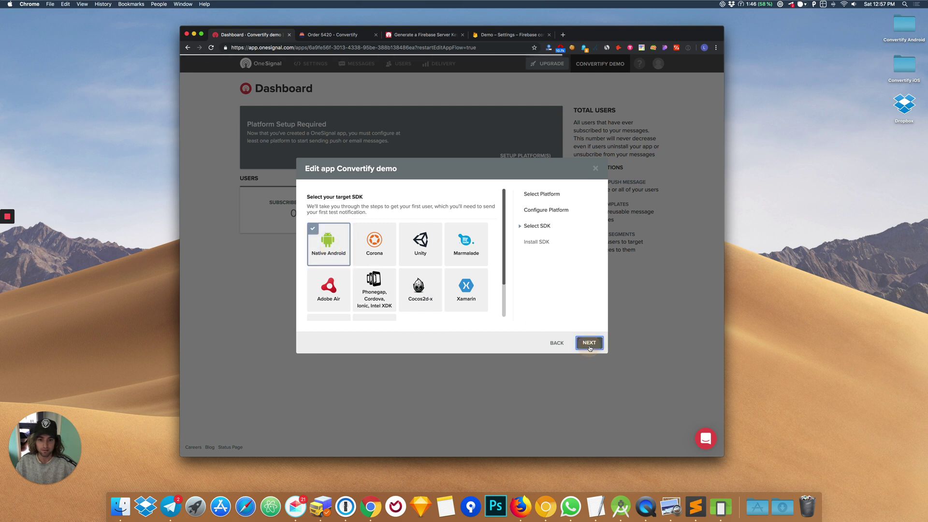
left_click(589, 345)
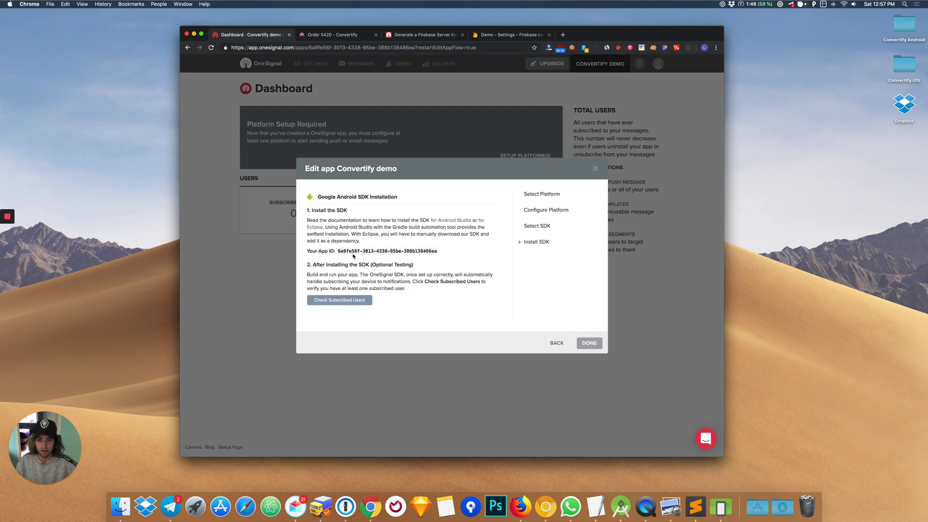
Copy the OneSignal App ID and submit it on the Convertify order page.
left_click_drag(338, 251, 421, 251)
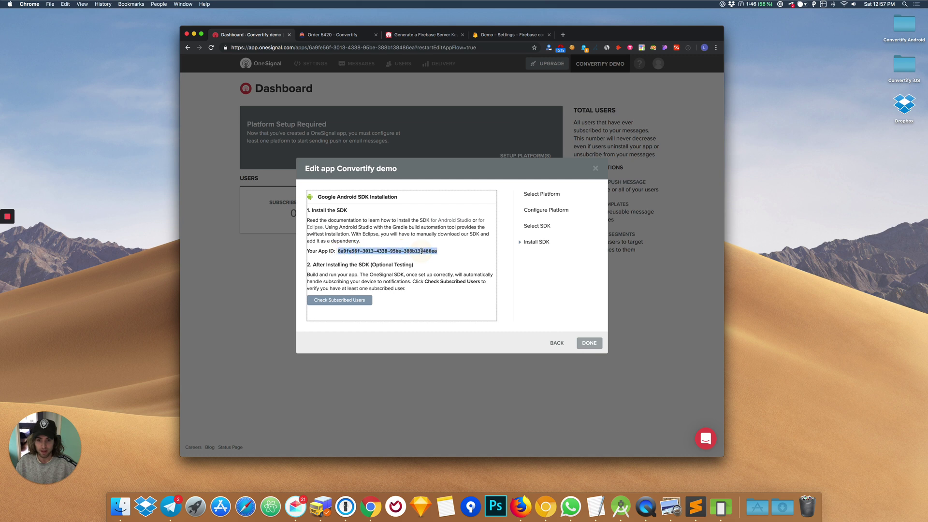
left_click(340, 34)
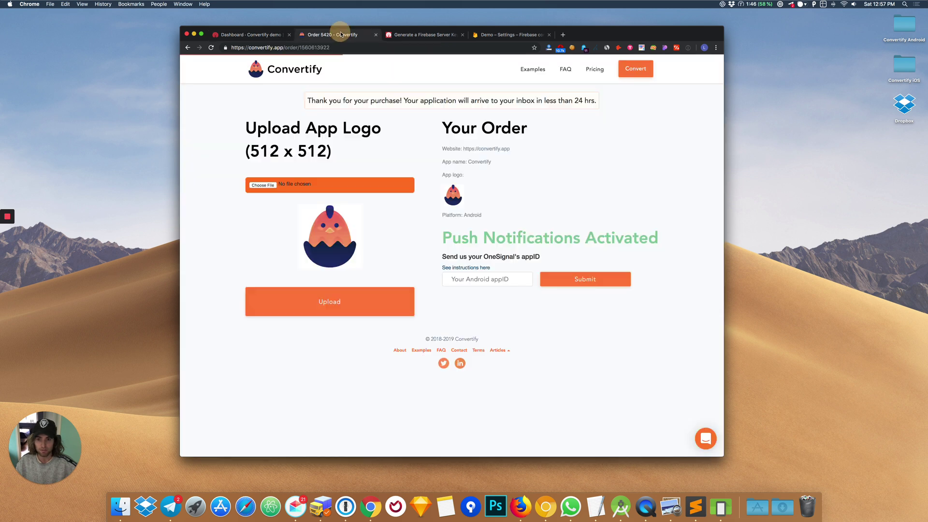
left_click(512, 279)
key("super+v")
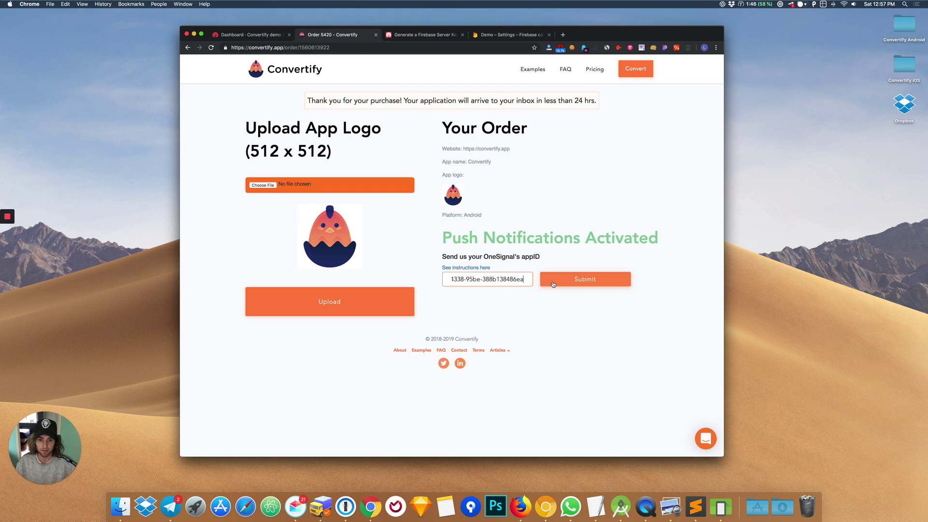
left_click(556, 284)
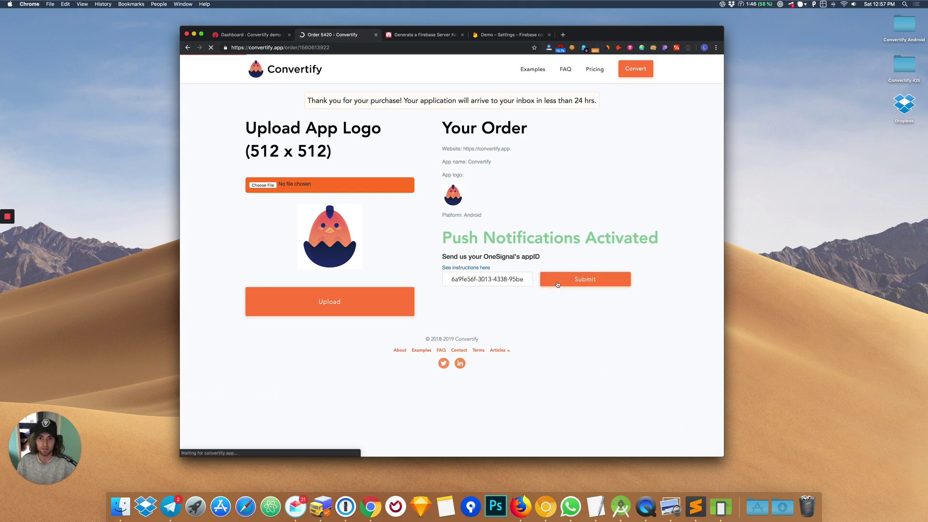